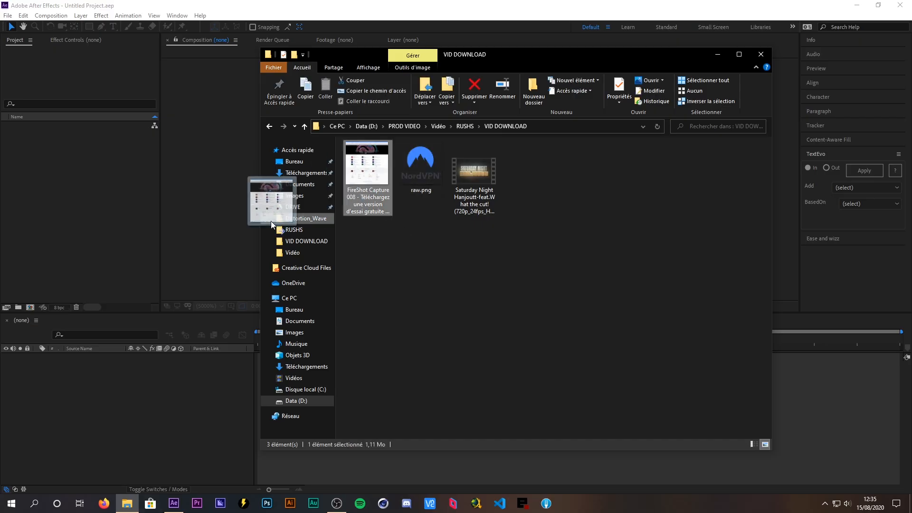
Import the FireShot Capture PNG and try to create a composition from it.
{"action": "key", "text": "alt+Tab"}
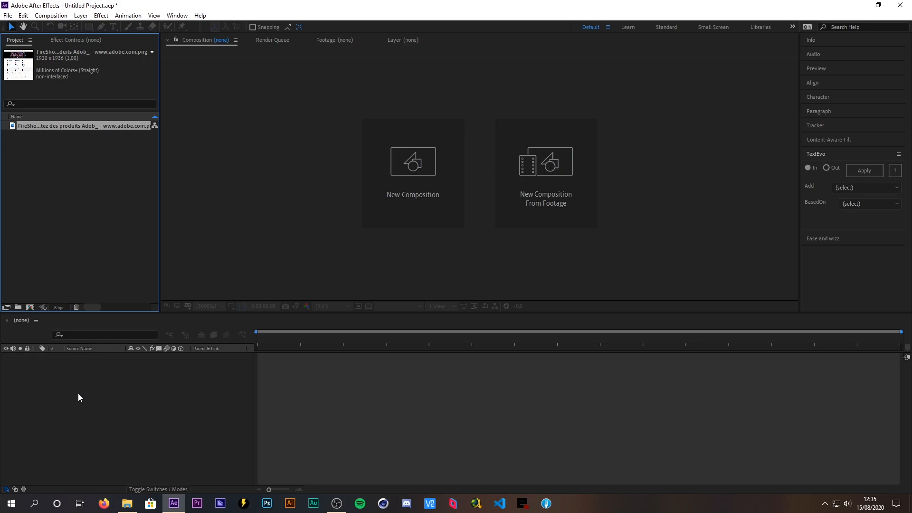
{"action": "key", "text": "ctrl+i"}
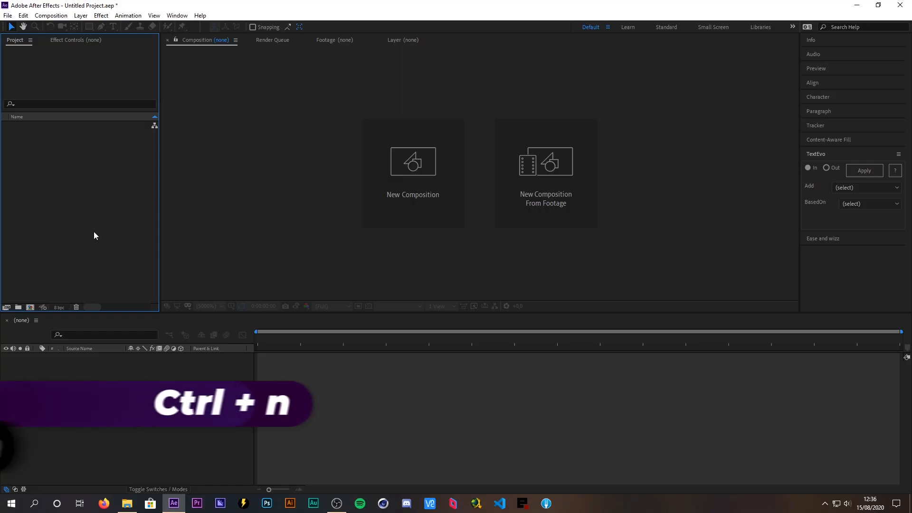
{"action": "key", "text": "ctrl+n"}
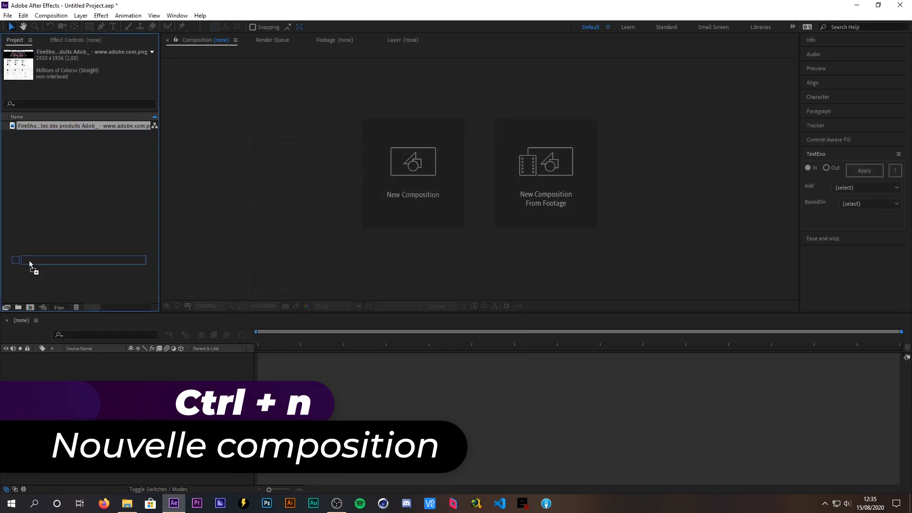
{"action": "left_click_drag", "start_coordinate": [25, 306], "coordinate": [25, 307]}
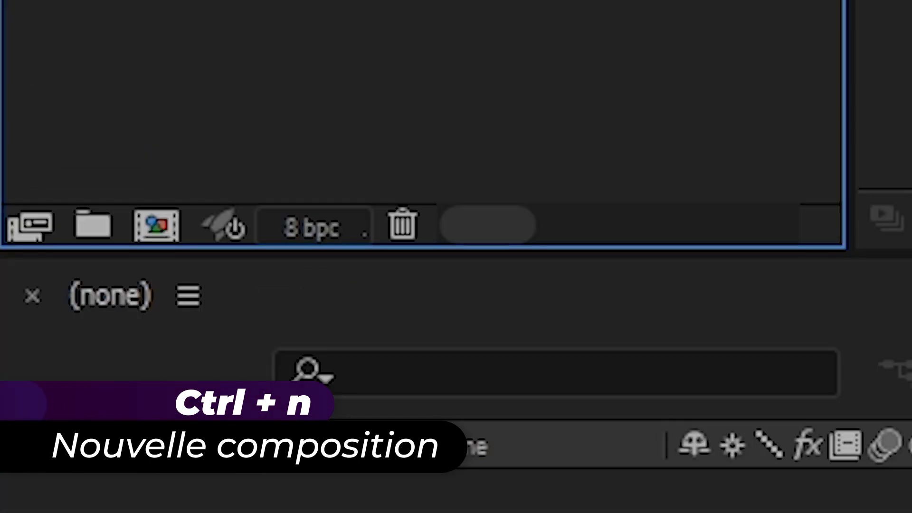
{"action": "left_click_drag", "start_coordinate": [19, 126], "coordinate": [26, 308]}
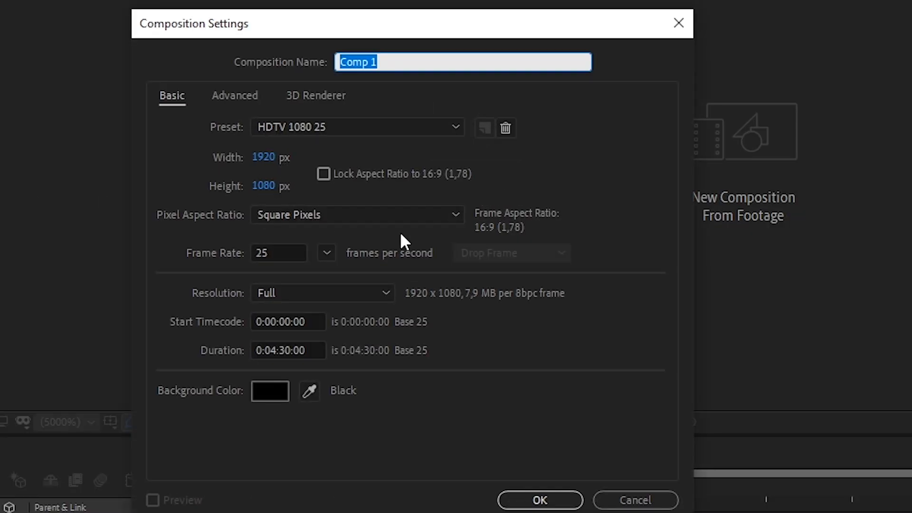
Create the composition Comp 1 at 1920 x 1080 and 25 fps with a duration of 7 seconds.
{"action": "left_click", "coordinate": [282, 352]}
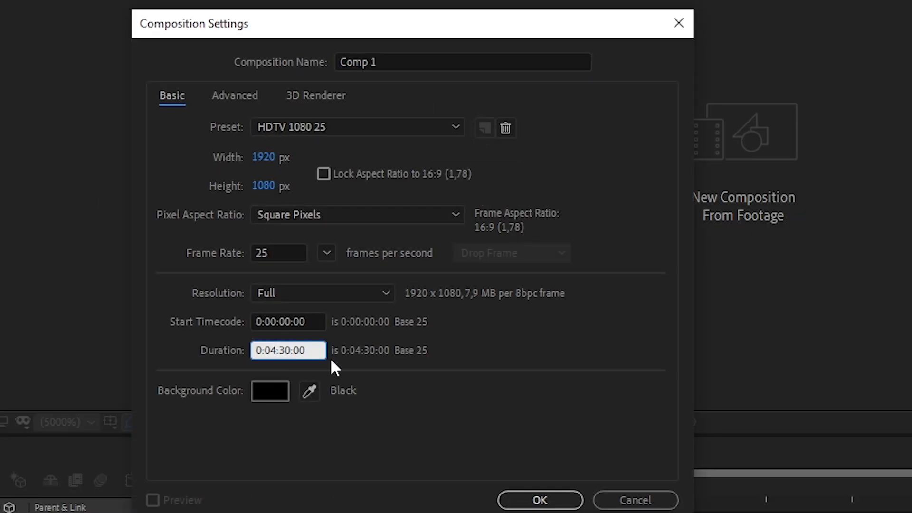
{"action": "key", "text": "BackSpace"}
{"action": "type", "text": "0"}
{"action": "left_click", "coordinate": [291, 350]}
{"action": "left_click", "coordinate": [563, 501]}
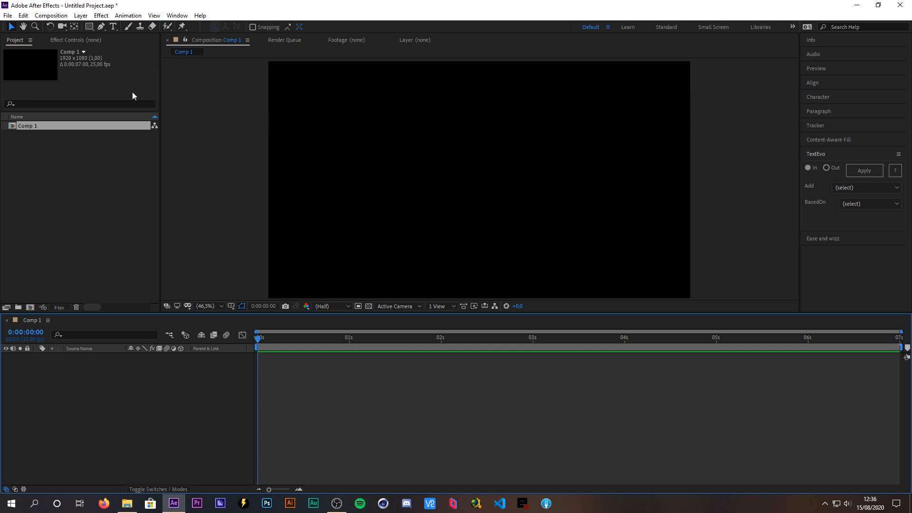
Add a text layer reading "JStylesman" to the composition.
{"action": "left_click", "coordinate": [113, 27]}
{"action": "left_click", "coordinate": [440, 180]}
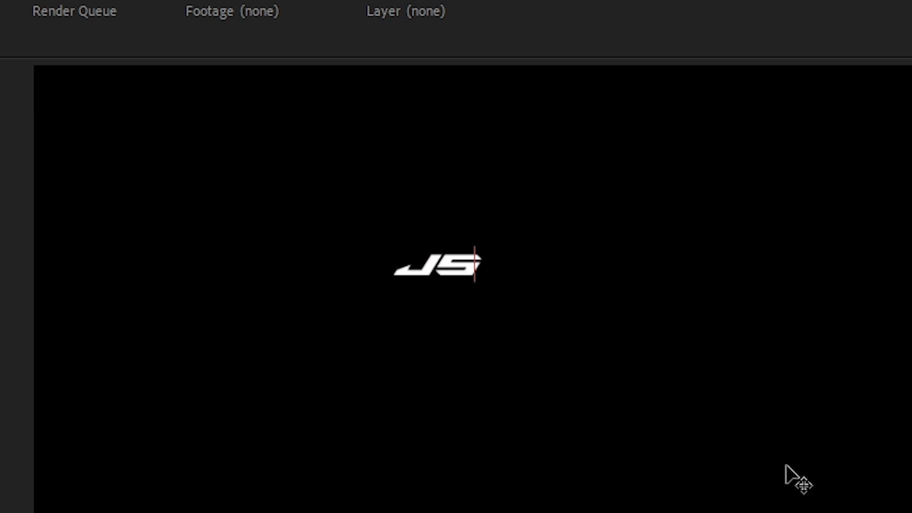
{"action": "type", "text": "JSTYLESMAN"}
{"action": "type", "text": "lesman"}
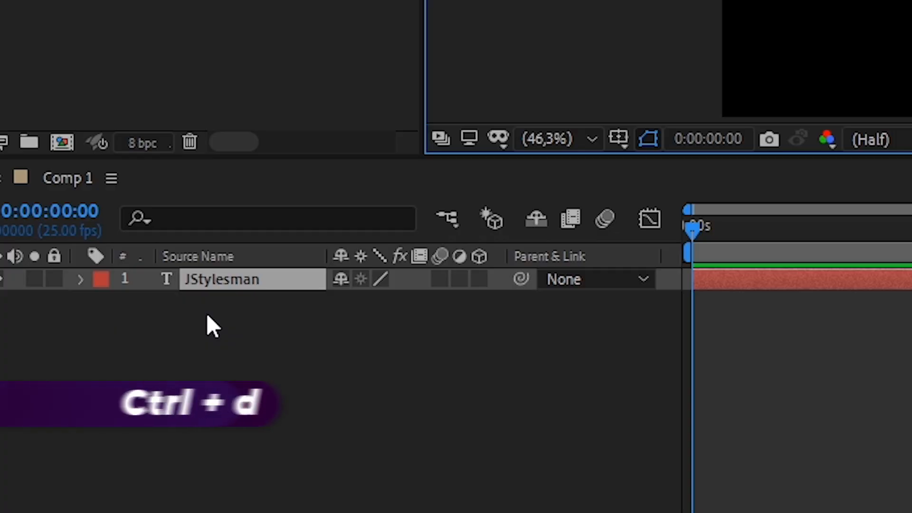
Duplicate the JStylesman text layer, place the copy just below the original and change its text to "youtube.com/JStylesman".
{"action": "key", "text": "ctrl+d"}
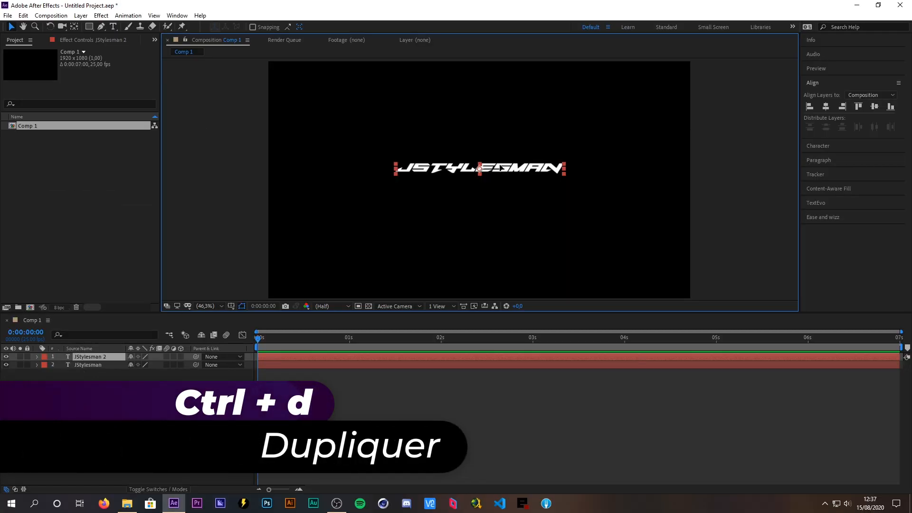
{"action": "left_click_drag", "start_coordinate": [501, 168], "coordinate": [498, 189]}
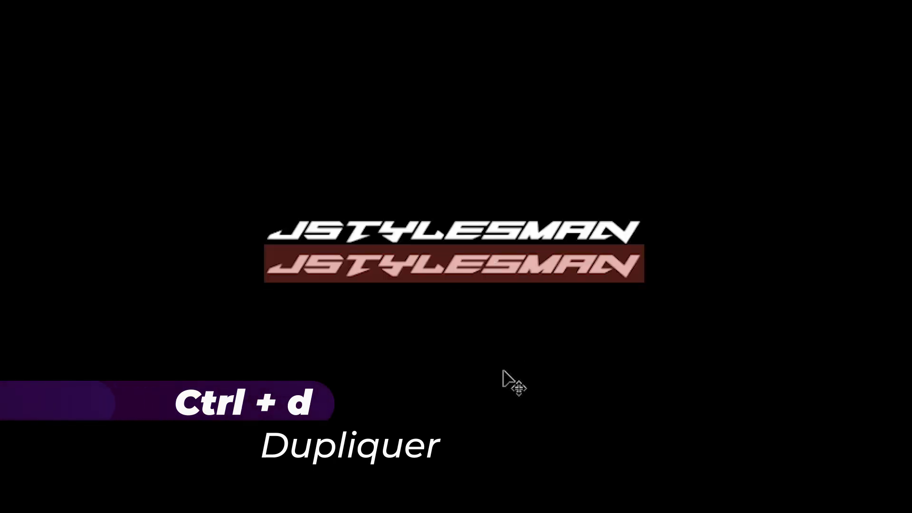
{"action": "type", "text": "YOUTUBE.COM/JSTYLESMAN"}
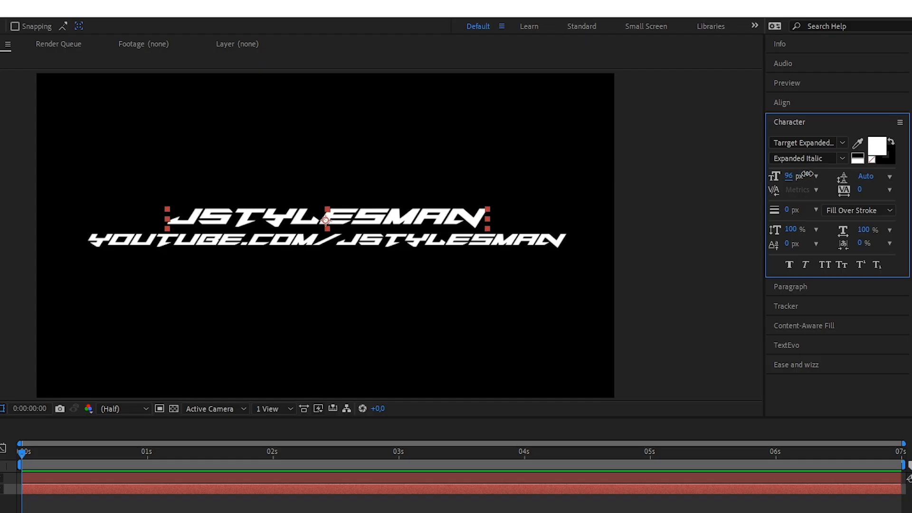
Enlarge the JStylesman title to 99 px and reduce the YouTube line's font size to match the title's width.
{"action": "left_click_drag", "start_coordinate": [808, 174], "coordinate": [808, 174]}
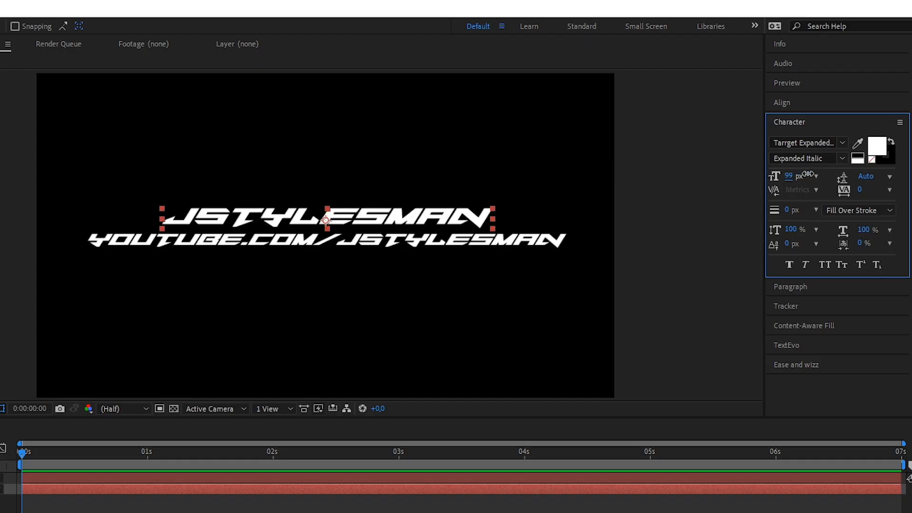
{"action": "left_click", "coordinate": [497, 241]}
{"action": "left_click_drag", "start_coordinate": [792, 176], "coordinate": [776, 175]}
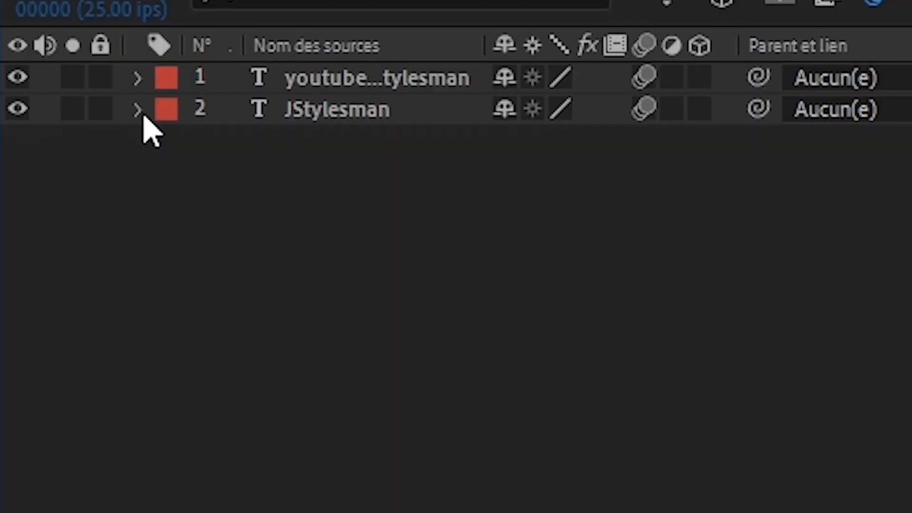
Set a Position keyframe for the JStylesman layer at 0 s and move it off-frame to the left, about -582, 507.6.
{"action": "left_click", "coordinate": [300, 295]}
{"action": "left_click", "coordinate": [131, 163]}
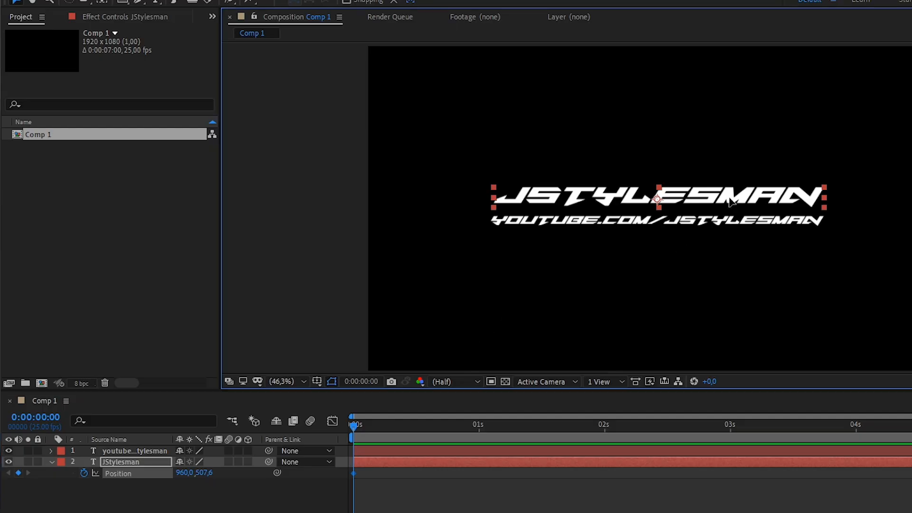
{"action": "left_click_drag", "start_coordinate": [677, 238], "coordinate": [330, 221]}
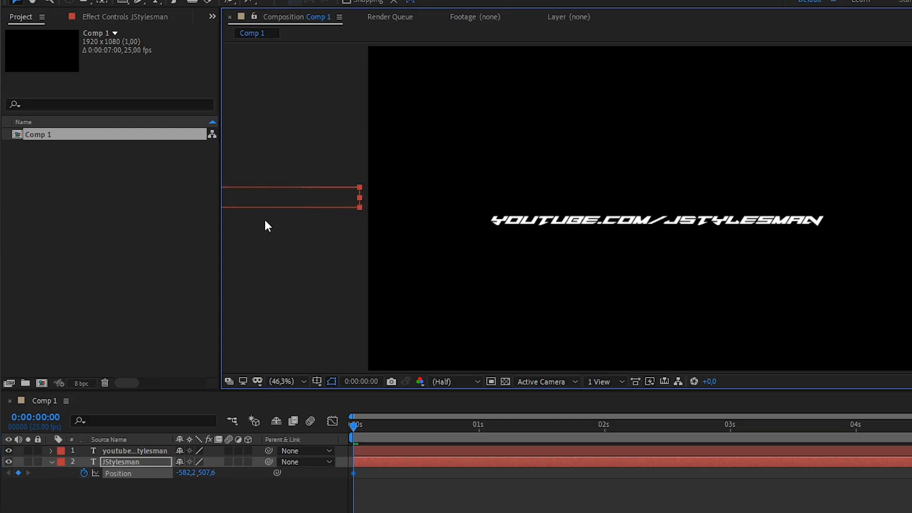
{"action": "left_click_drag", "start_coordinate": [352, 423], "coordinate": [394, 429]}
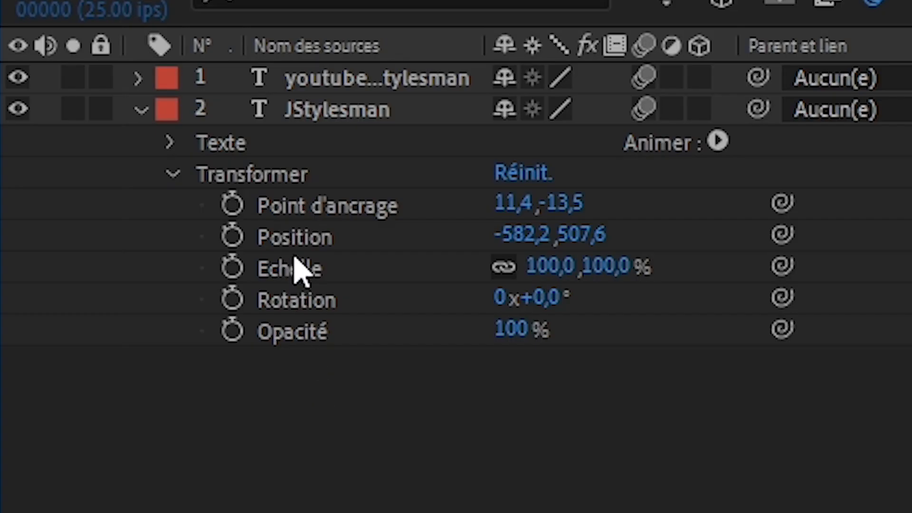
{"action": "left_click", "coordinate": [293, 239]}
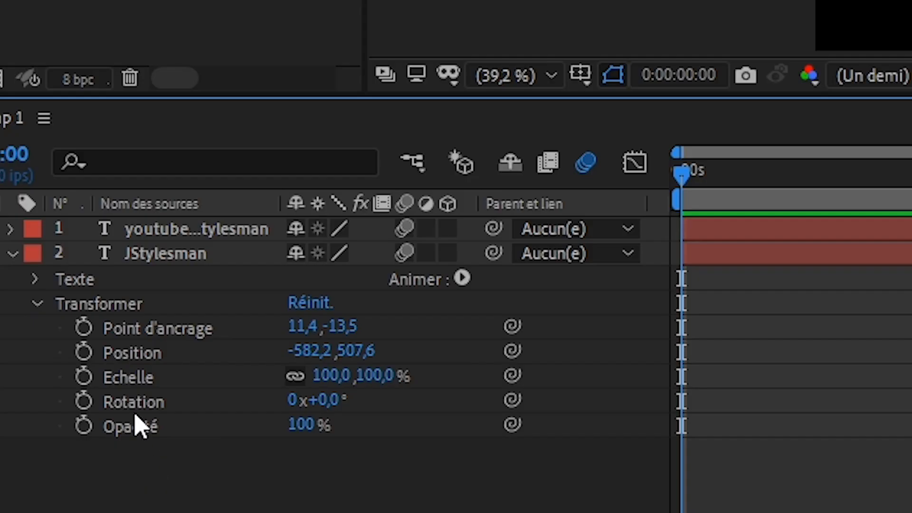
{"action": "left_click", "coordinate": [299, 242]}
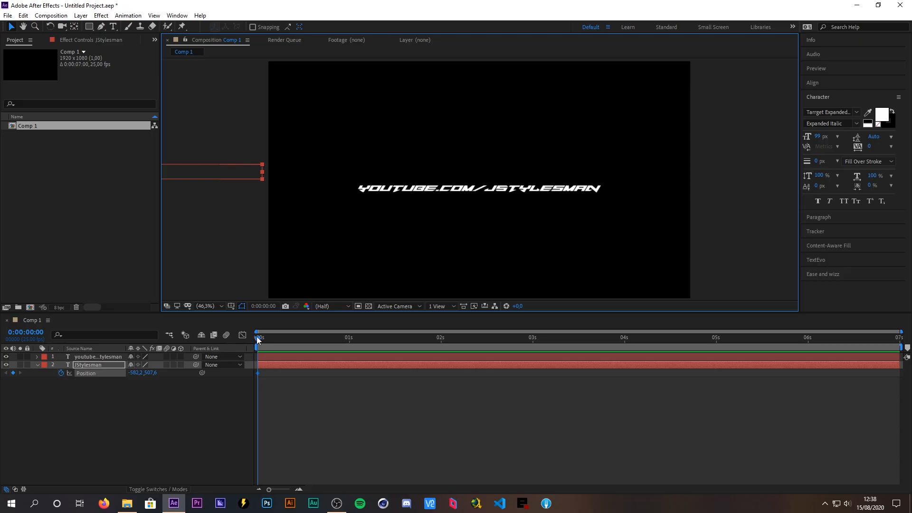
At 1 second, bring the JStylesman title back to the centre of the frame, creating its second Position keyframe.
{"action": "left_click_drag", "start_coordinate": [257, 336], "coordinate": [279, 339]}
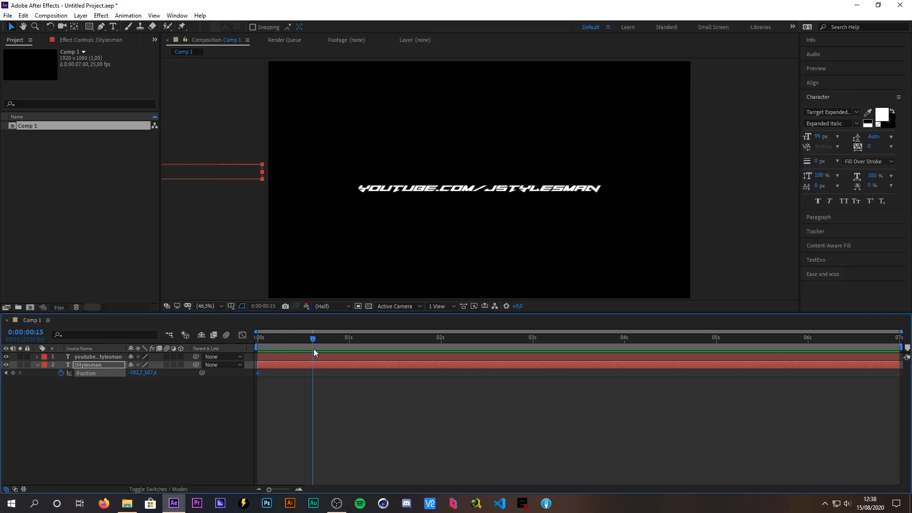
{"action": "key", "text": "Page_Down"}
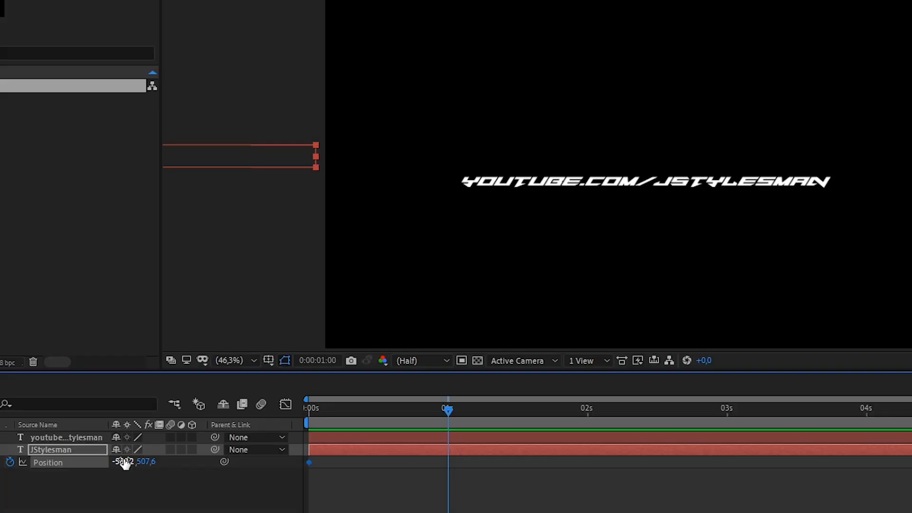
{"action": "left_click_drag", "start_coordinate": [390, 155], "coordinate": [766, 155]}
{"action": "left_click_drag", "start_coordinate": [143, 462], "coordinate": [128, 464]}
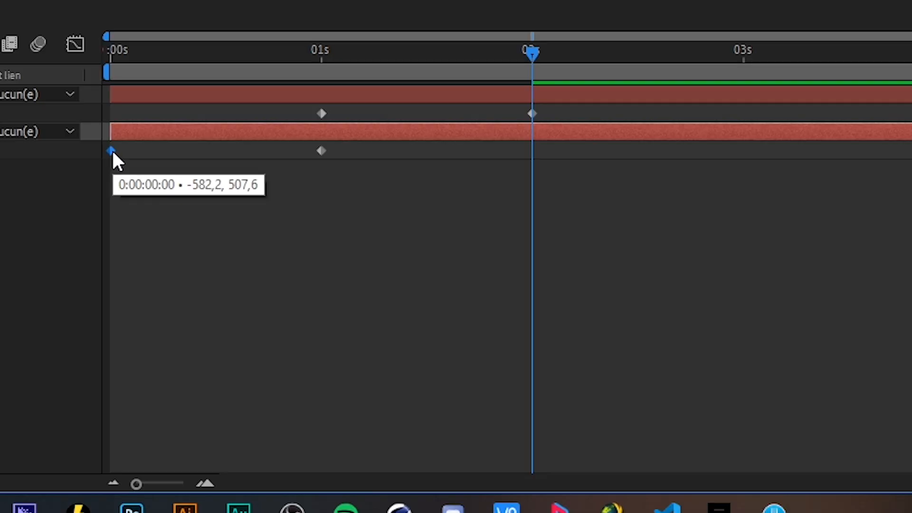
Apply Easy Ease Out to the JStylesman layer's first Position keyframe and Easy Ease In to its keyframe at 1 second.
{"action": "right_click", "coordinate": [113, 151]}
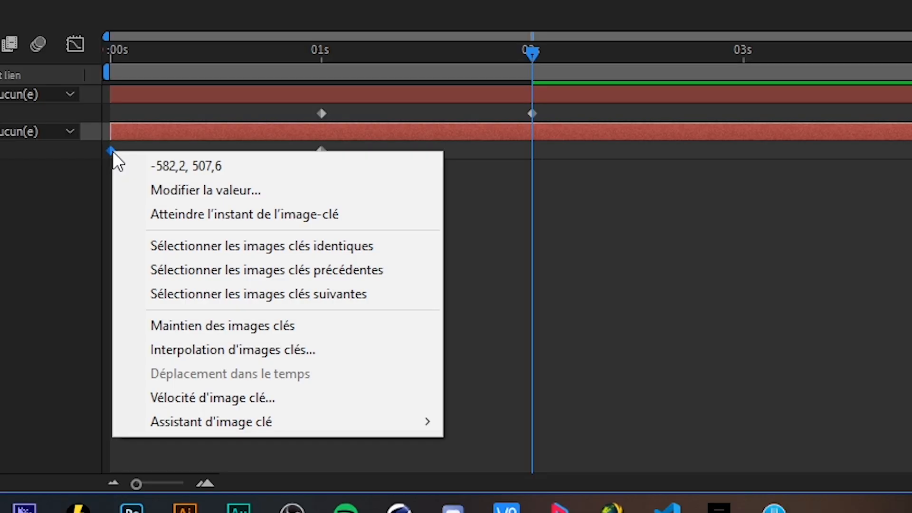
{"action": "mouse_move", "coordinate": [338, 419]}
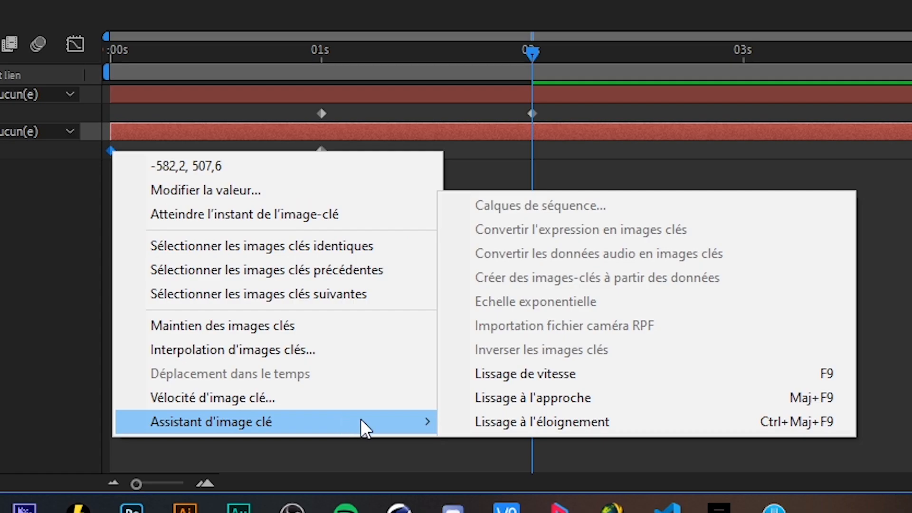
{"action": "left_click", "coordinate": [423, 294]}
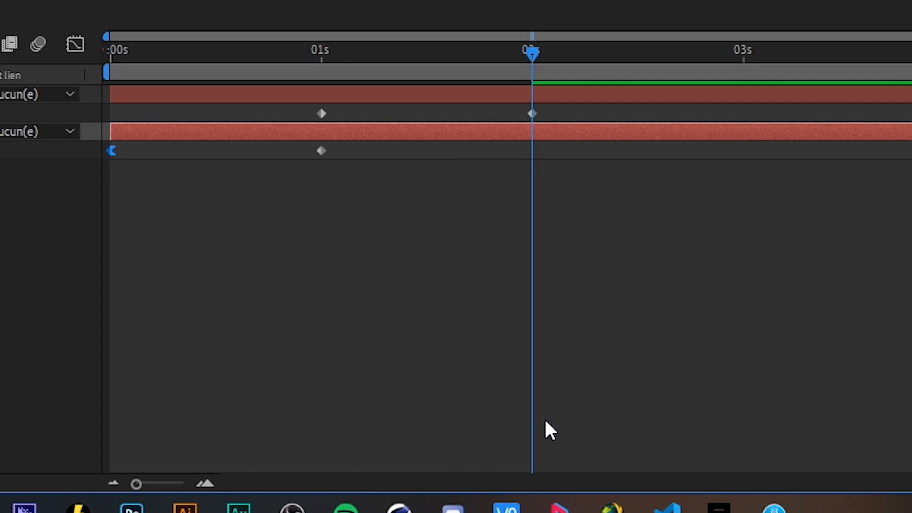
{"action": "right_click", "coordinate": [322, 151]}
{"action": "mouse_move", "coordinate": [549, 423]}
{"action": "left_click", "coordinate": [730, 397]}
Apply Easy Ease Out to the YouTube layer's first Position keyframe at 1 second.
{"action": "right_click", "coordinate": [322, 114]}
{"action": "mouse_move", "coordinate": [619, 387]}
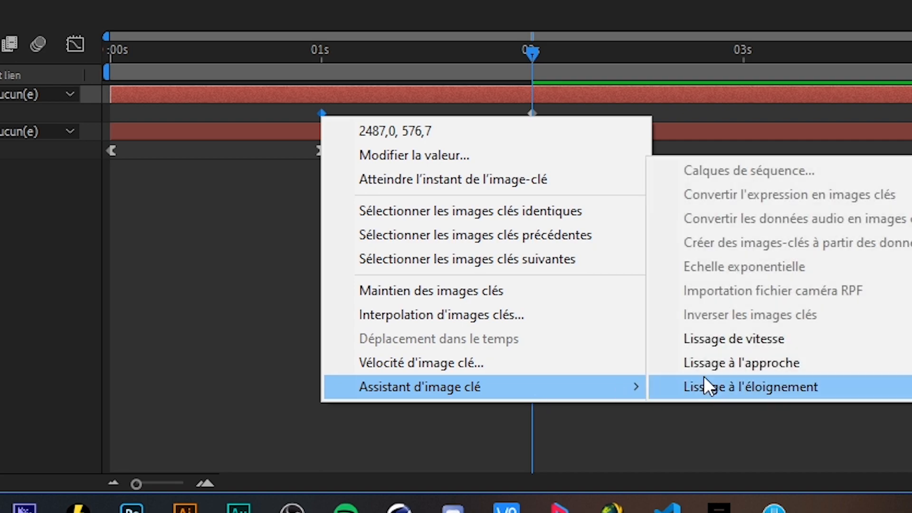
{"action": "left_click", "coordinate": [753, 385]}
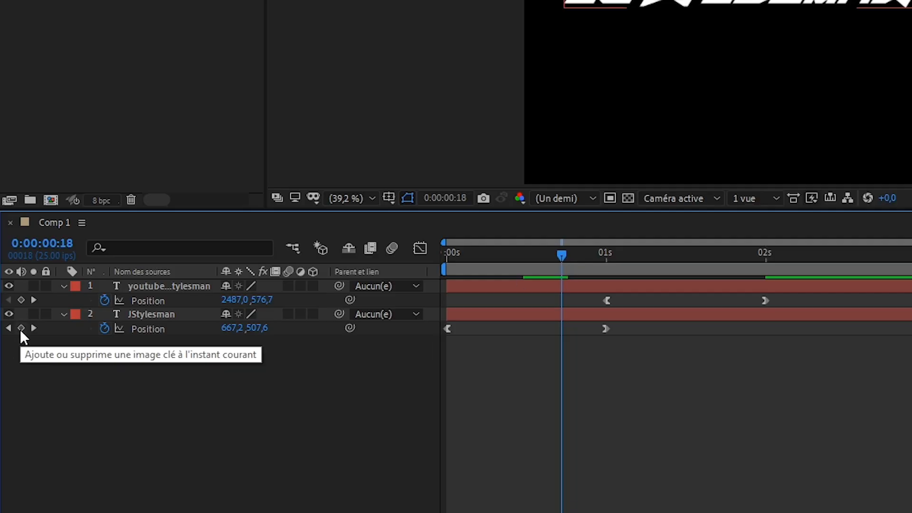
Add in-between Position keyframes at 0:18 on the title and 1:18 on the YouTube line, then shift both closer to their first keyframes.
{"action": "left_click", "coordinate": [21, 328]}
{"action": "left_click_drag", "start_coordinate": [562, 331], "coordinate": [498, 329]}
{"action": "mouse_move", "coordinate": [722, 252]}
{"action": "left_mouse_down"}
{"action": "mouse_move", "coordinate": [732, 256]}
{"action": "mouse_move", "coordinate": [724, 262]}
{"action": "left_mouse_up"}
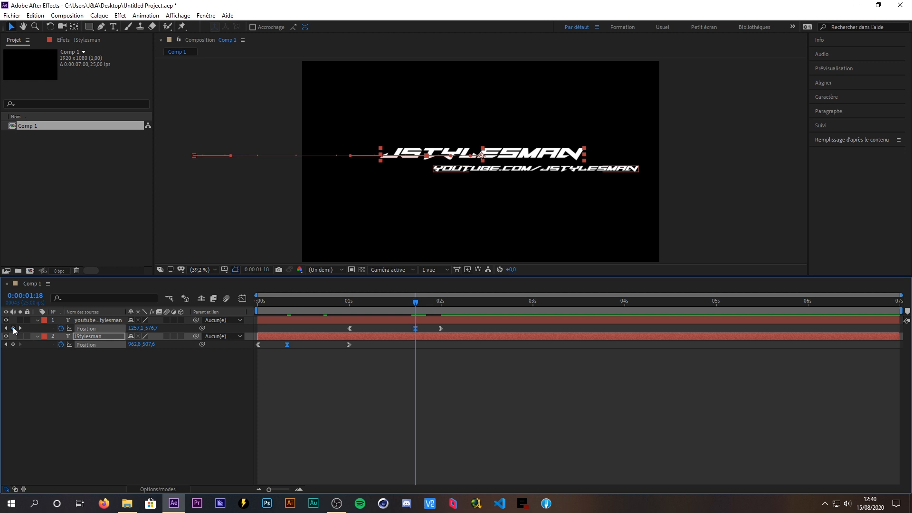
{"action": "left_click_drag", "start_coordinate": [415, 329], "coordinate": [375, 333]}
Scrub through the timeline and preview the text animation from the start.
{"action": "left_click_drag", "start_coordinate": [266, 302], "coordinate": [449, 309]}
{"action": "key", "text": "space"}
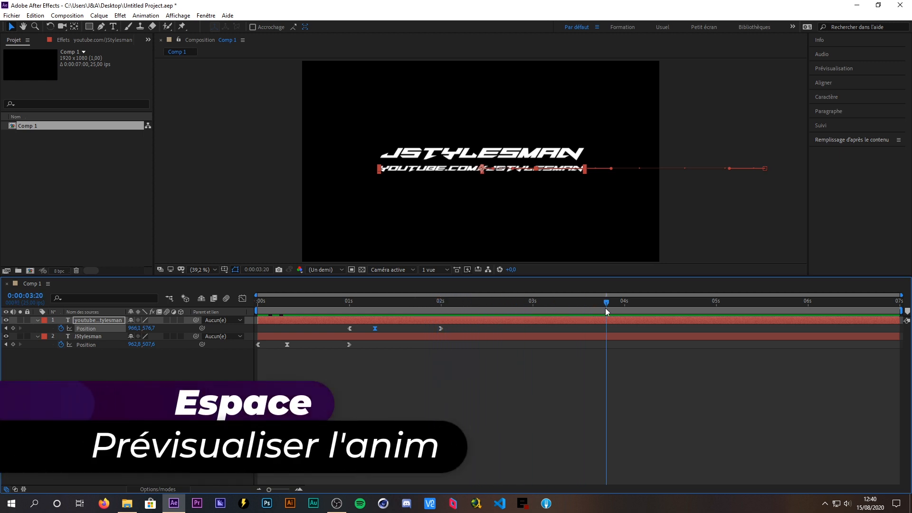
{"action": "key", "text": "Home"}
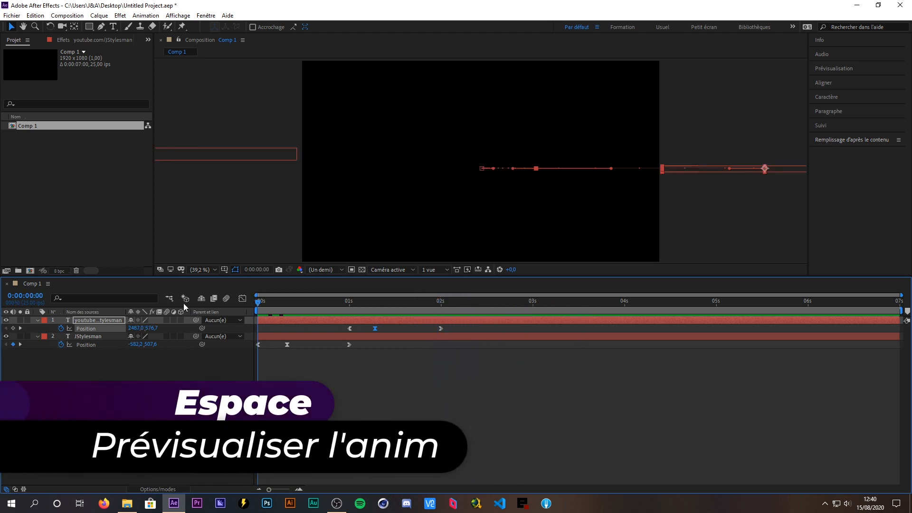
{"action": "key", "text": "space"}
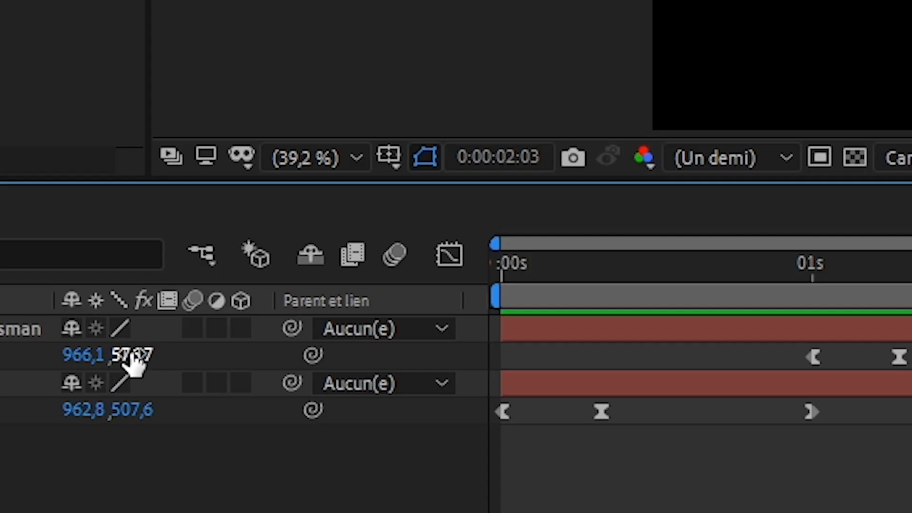
Enable motion blur on both text layers and scrub through the animation to check it.
{"action": "left_click", "coordinate": [192, 328]}
{"action": "left_click", "coordinate": [193, 383]}
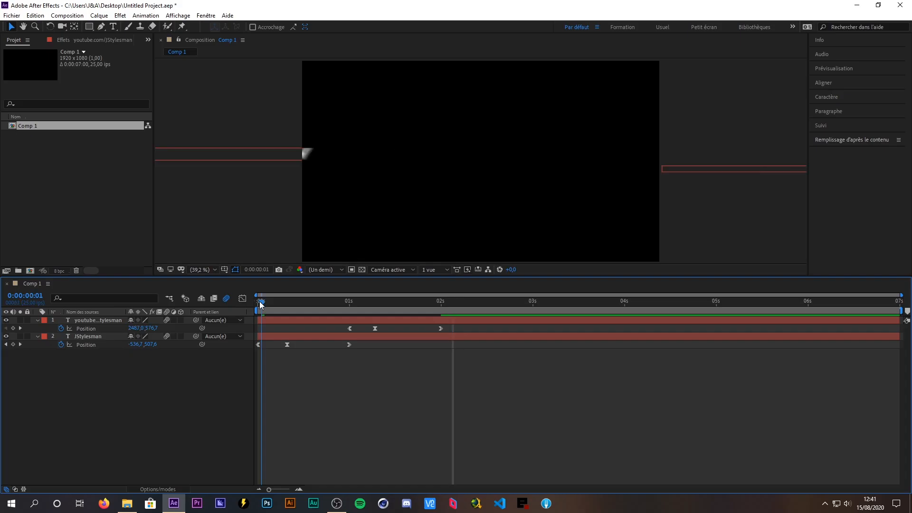
{"action": "left_click_drag", "start_coordinate": [506, 264], "coordinate": [898, 291]}
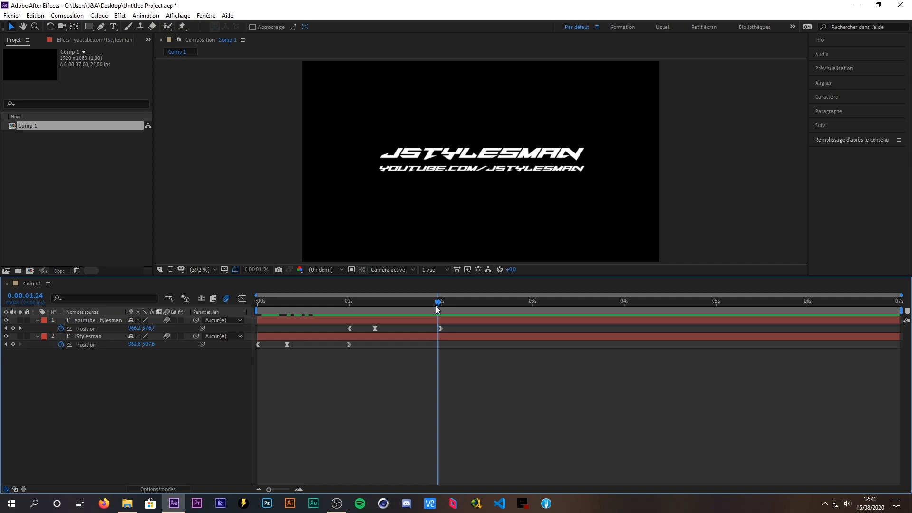